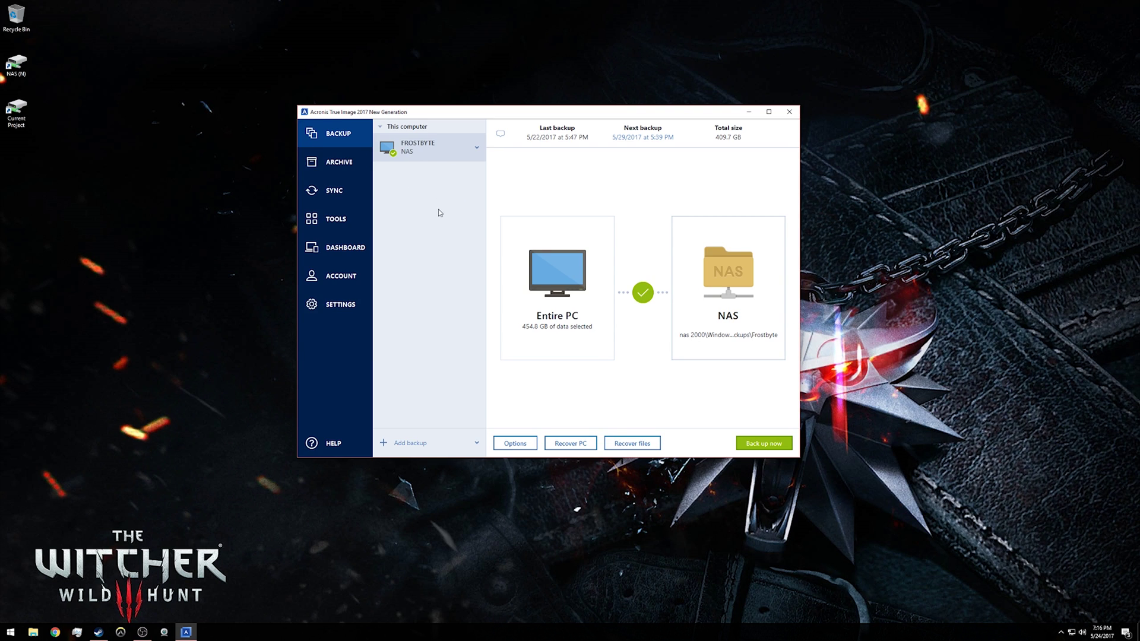
# Add a new backup and rename it 'S Drive'
pyautogui.click(388, 442)
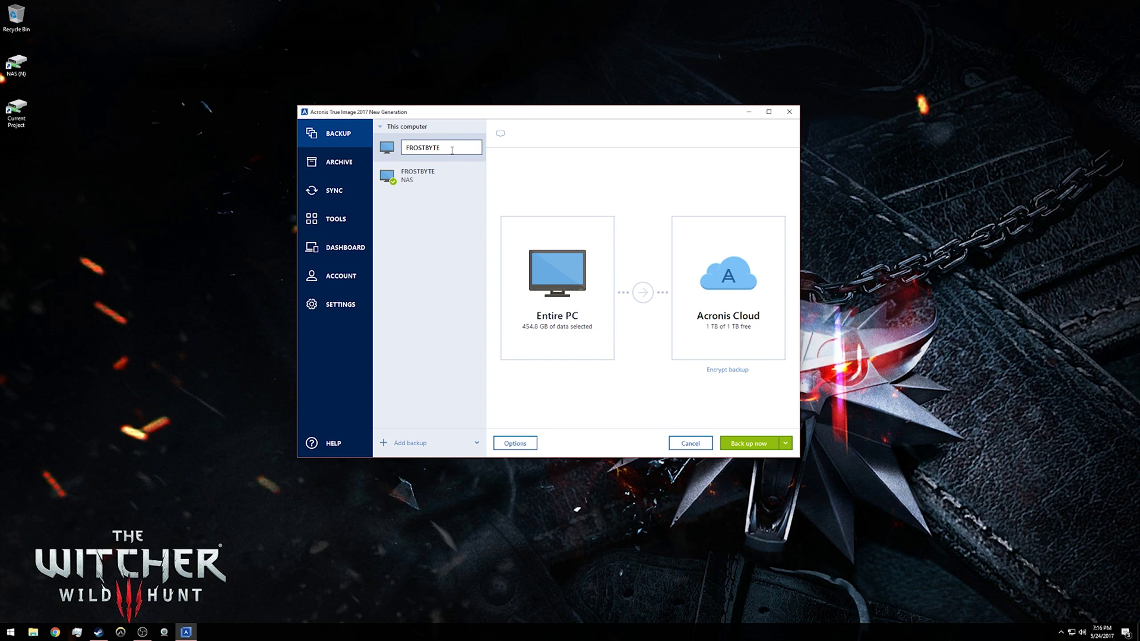
pyautogui.doubleClick(452, 150)
pyautogui.write('S d')
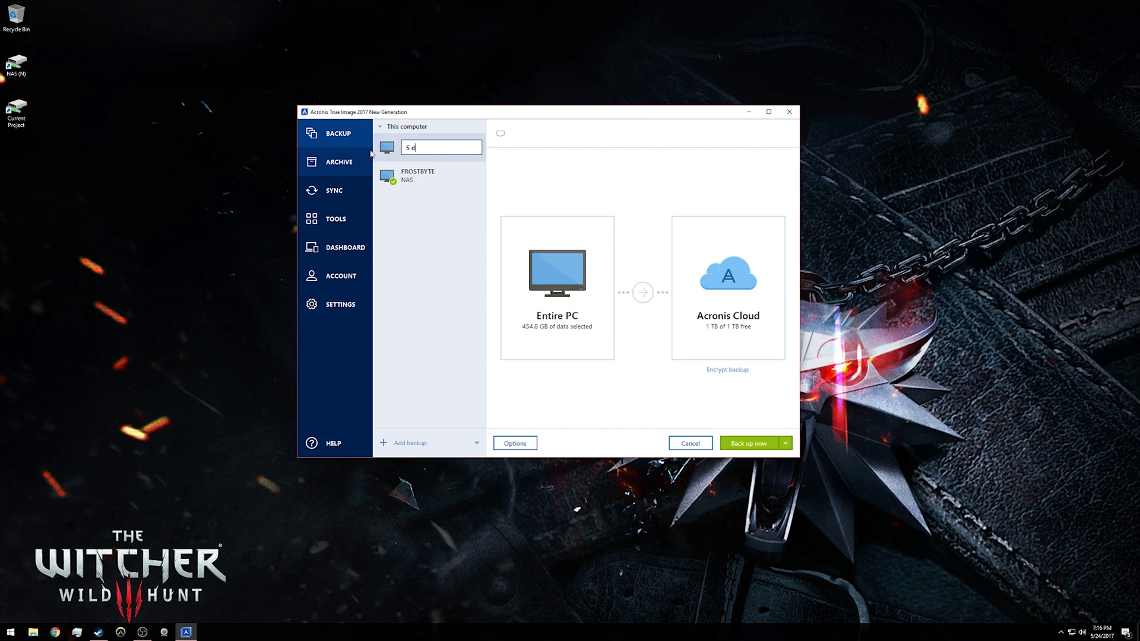
pyautogui.press('Return')
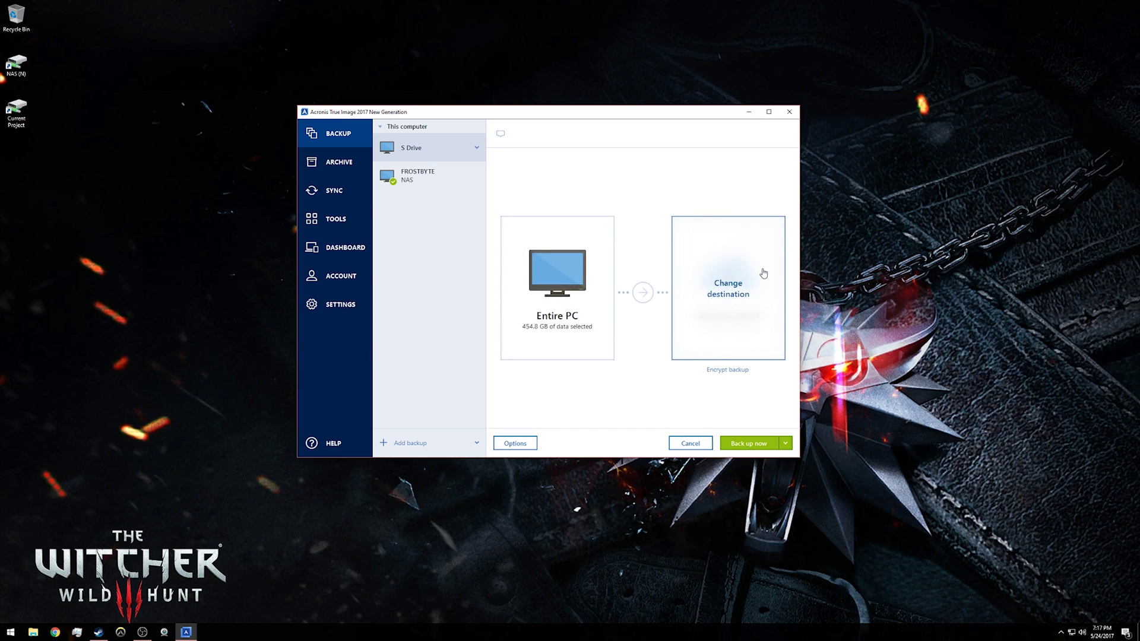
# Set the source to Disks and partitions with only SSD PLUS 480GB (S:) ticked, 331.7 GB
pyautogui.click(549, 289)
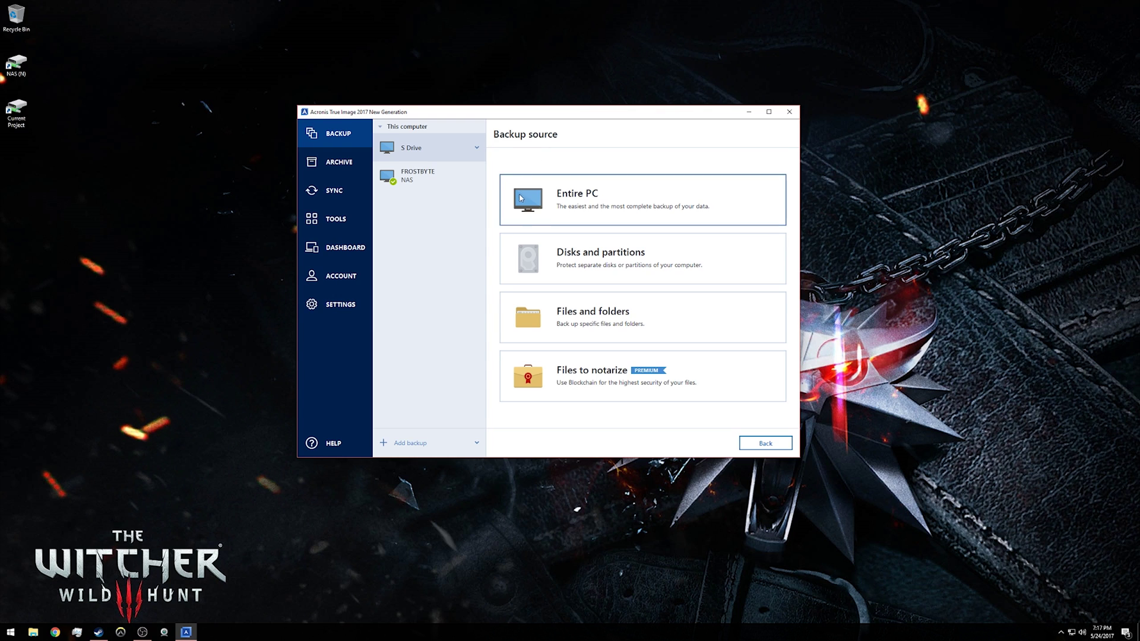
pyautogui.click(675, 260)
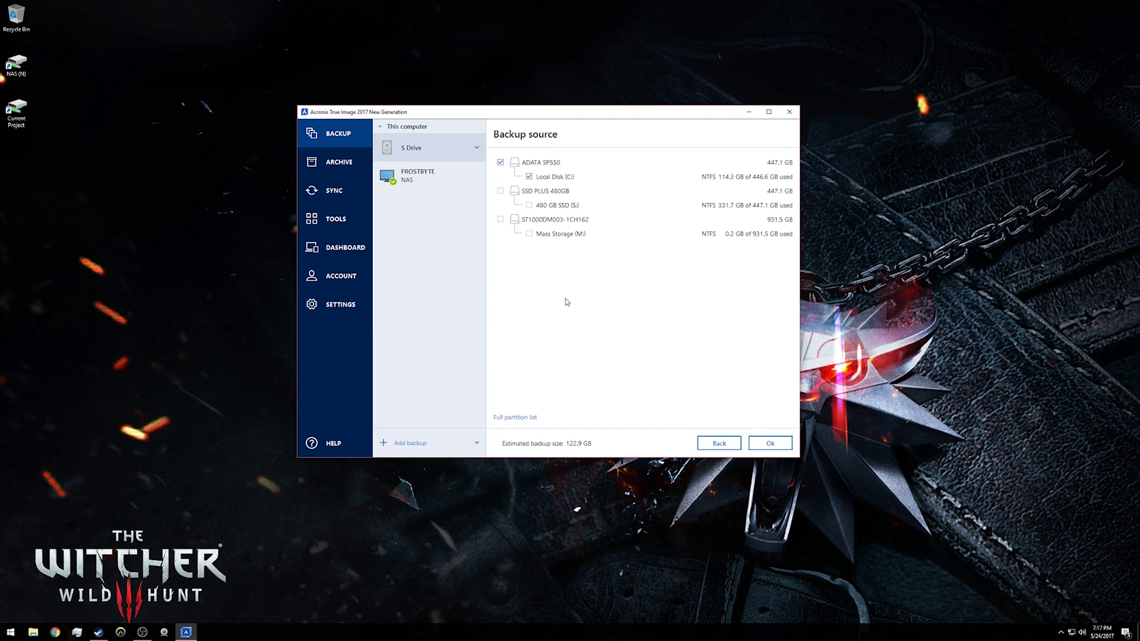
pyautogui.click(501, 163)
pyautogui.click(501, 191)
pyautogui.click(500, 162)
pyautogui.click(501, 220)
pyautogui.click(501, 191)
pyautogui.click(500, 221)
pyautogui.click(501, 162)
pyautogui.click(500, 192)
pyautogui.click(770, 444)
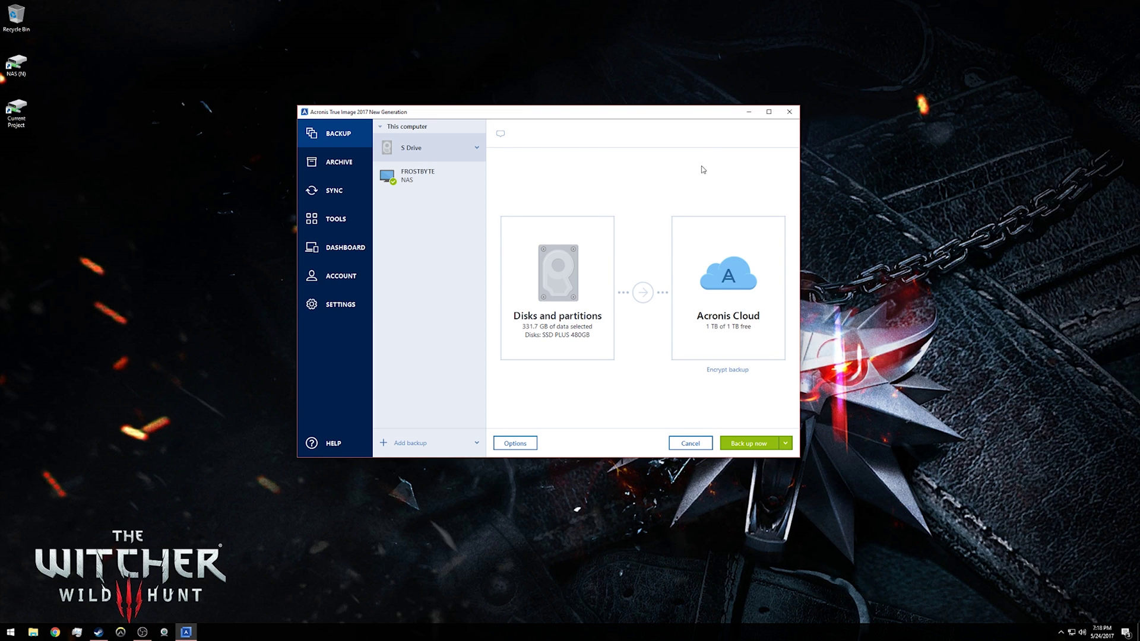
# Browse a custom destination under Network > NAS and select the nas 2000 share
pyautogui.click(747, 295)
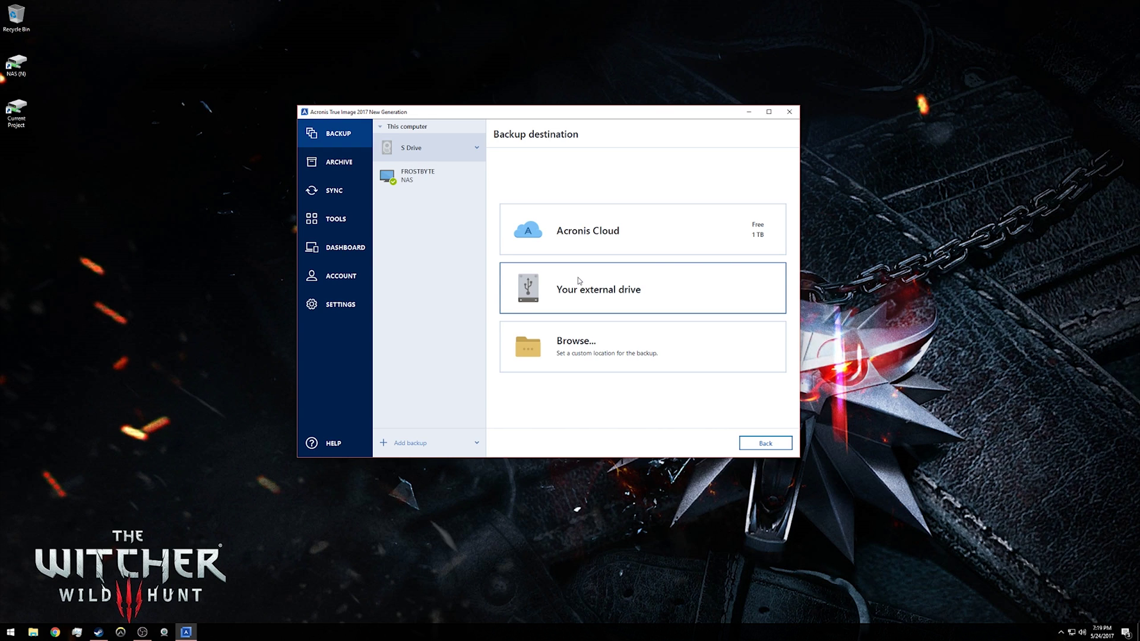
pyautogui.click(574, 343)
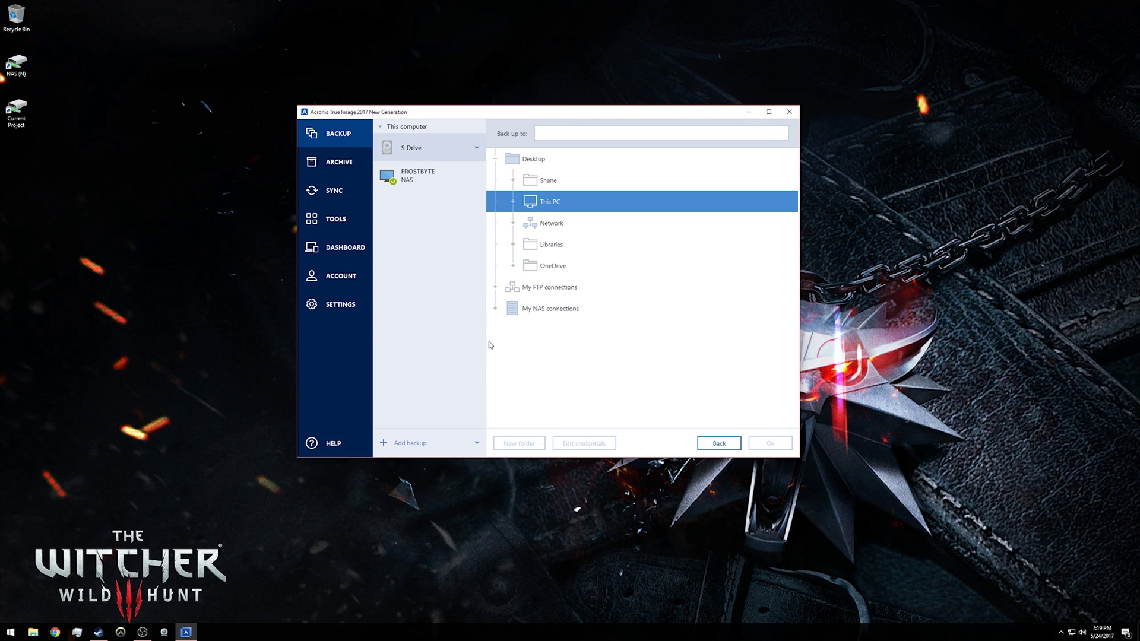
pyautogui.click(514, 202)
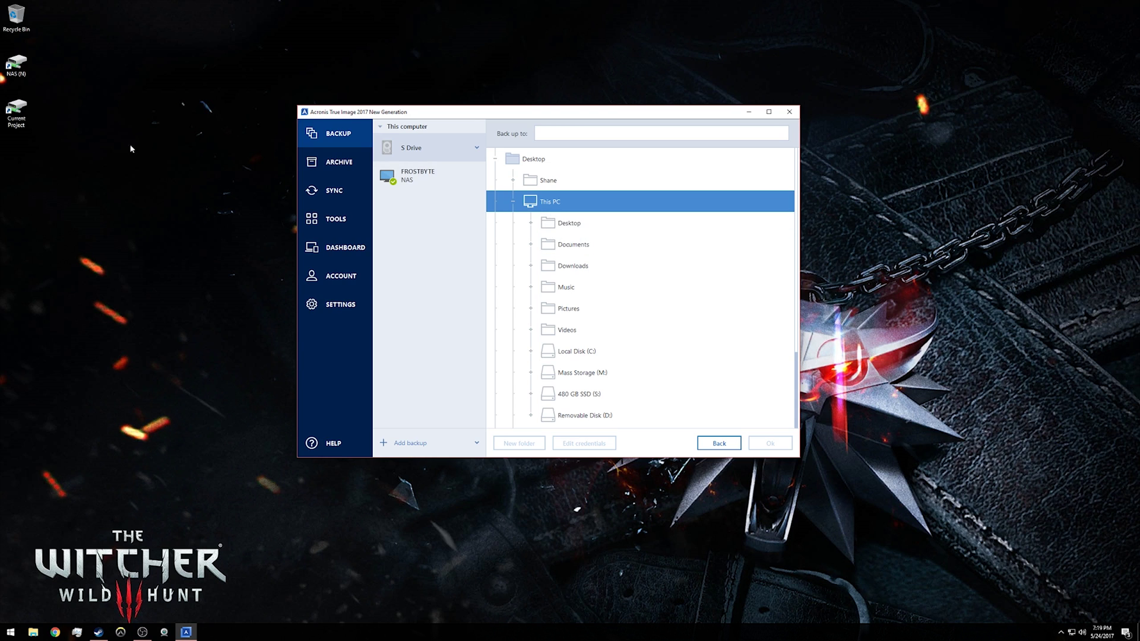
pyautogui.click(514, 202)
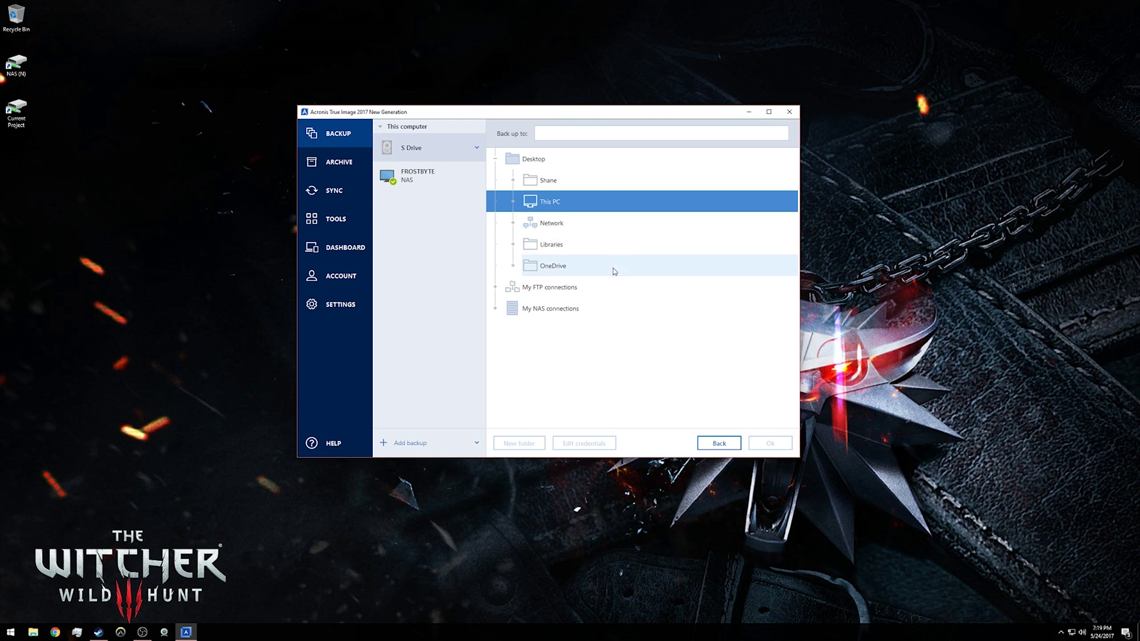
pyautogui.click(514, 224)
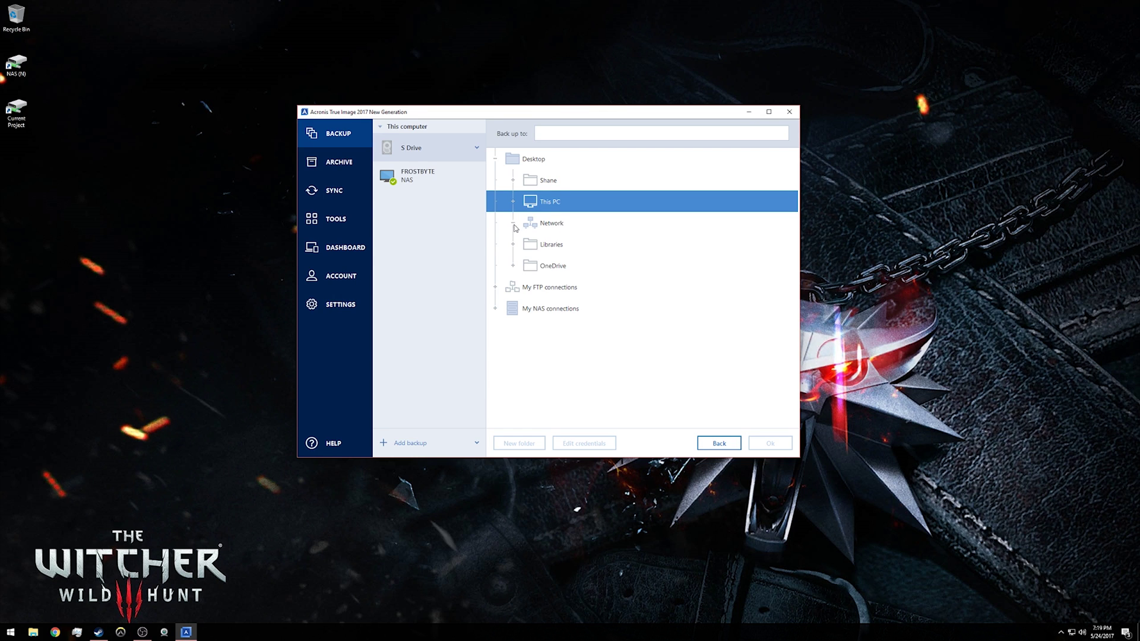
pyautogui.click(532, 289)
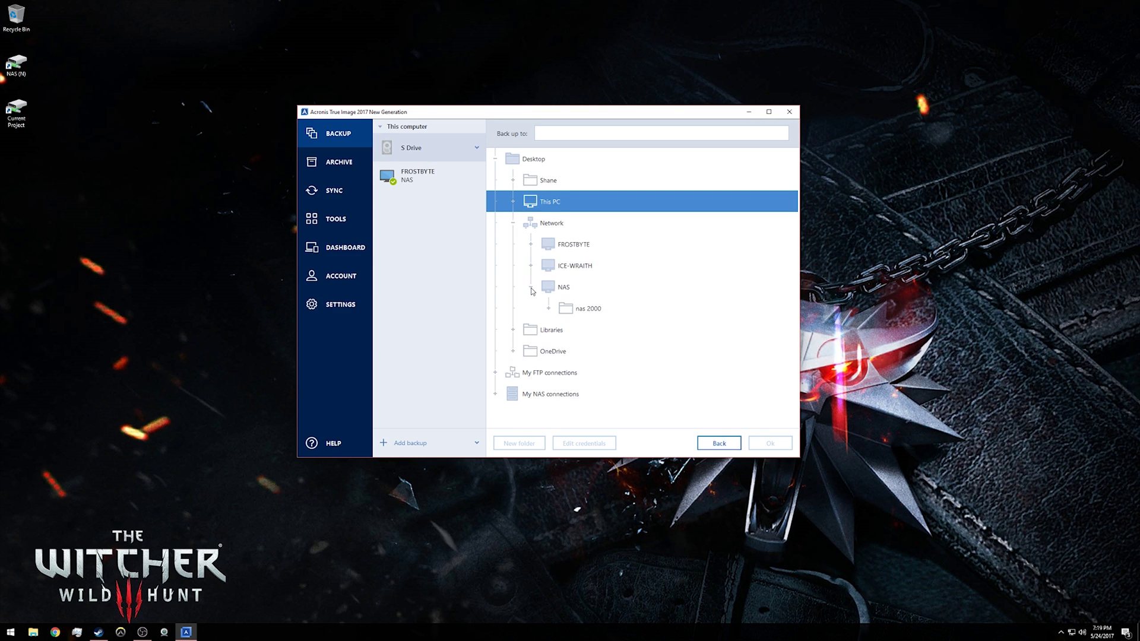
pyautogui.click(549, 308)
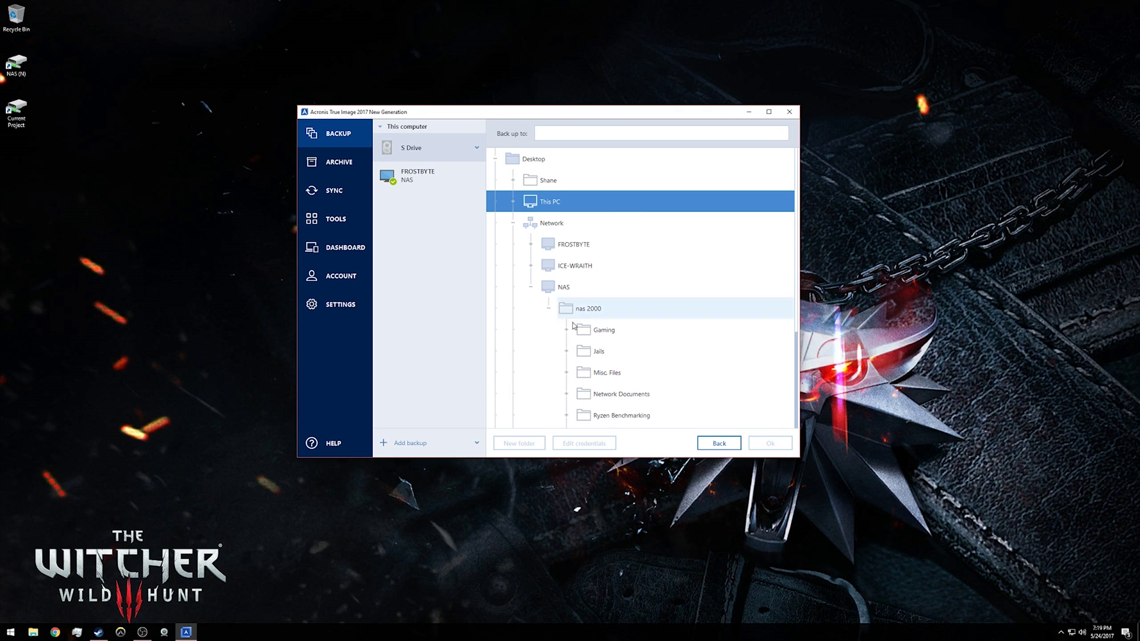
pyautogui.scroll(-3, 663, 317)
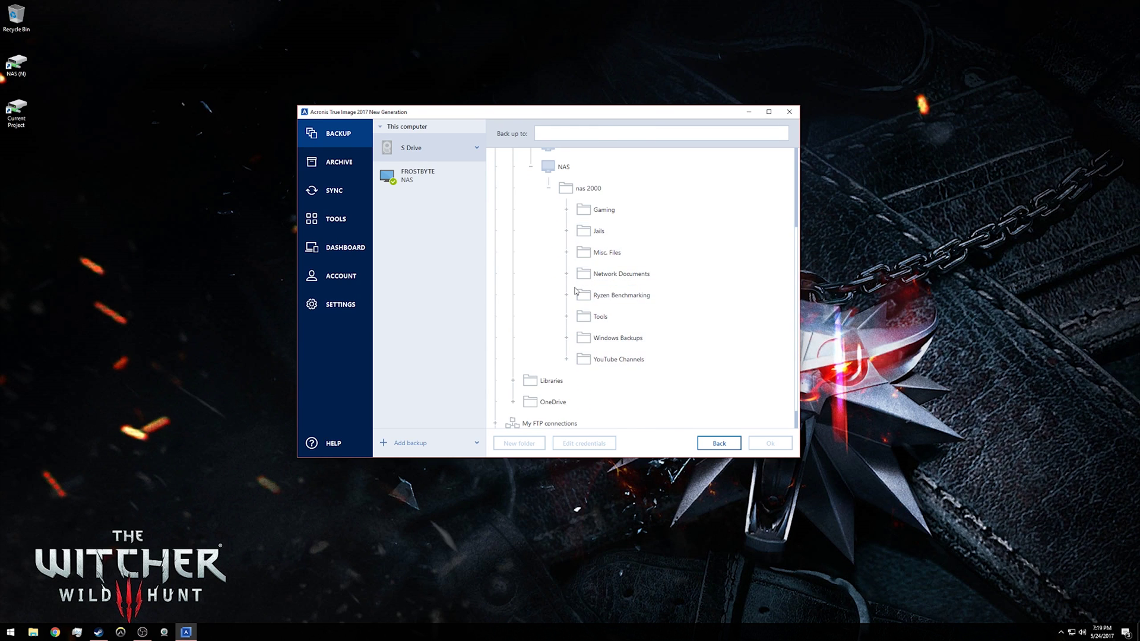
pyautogui.click(594, 188)
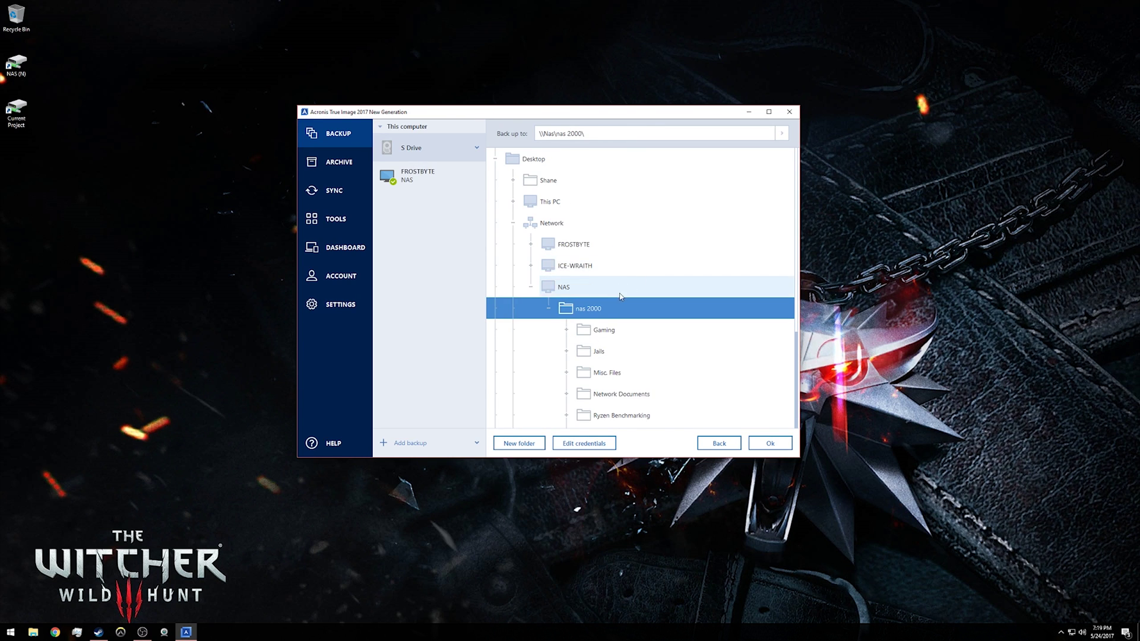
pyautogui.scroll(-2, 642, 285)
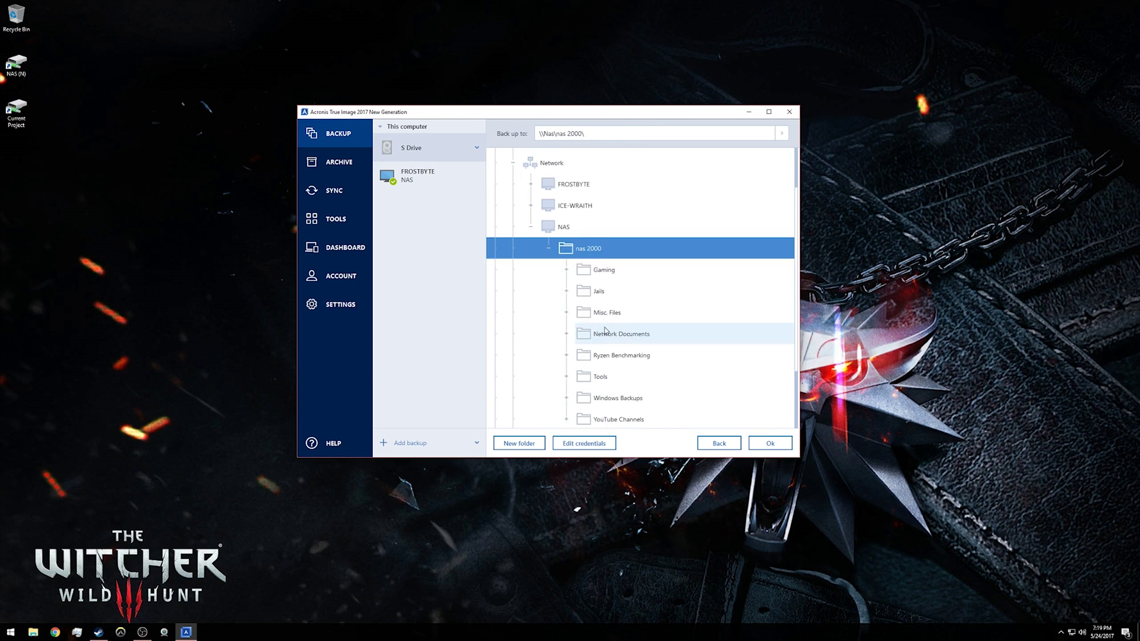
# Confirm \\Nas\nas 2000\ as the destination and leave the backup unencrypted
pyautogui.click(779, 446)
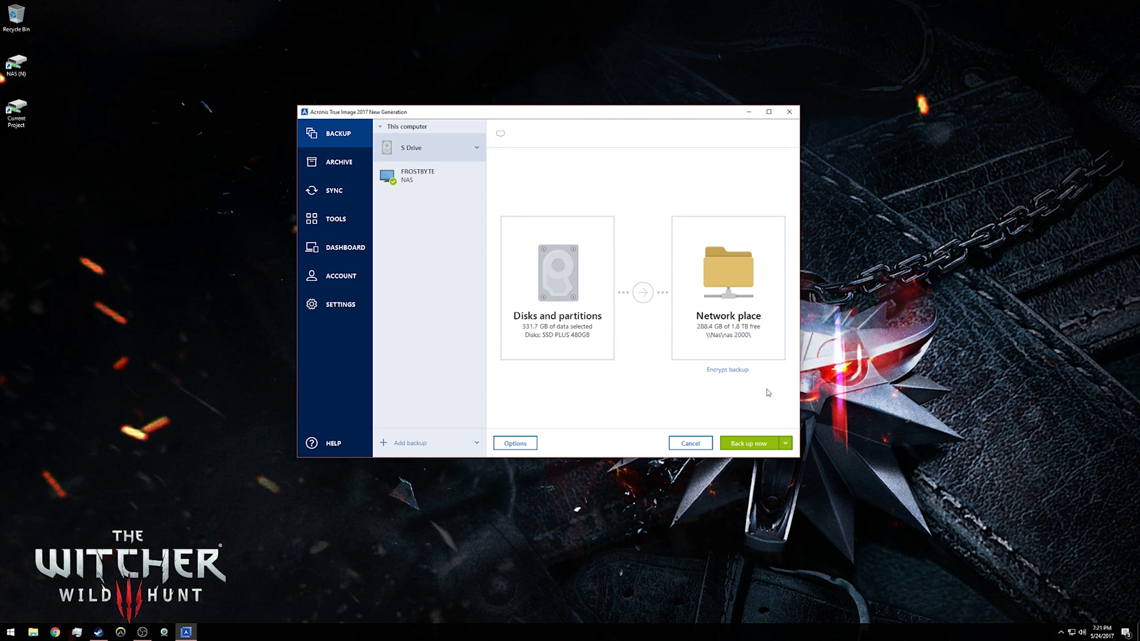
pyautogui.click(738, 378)
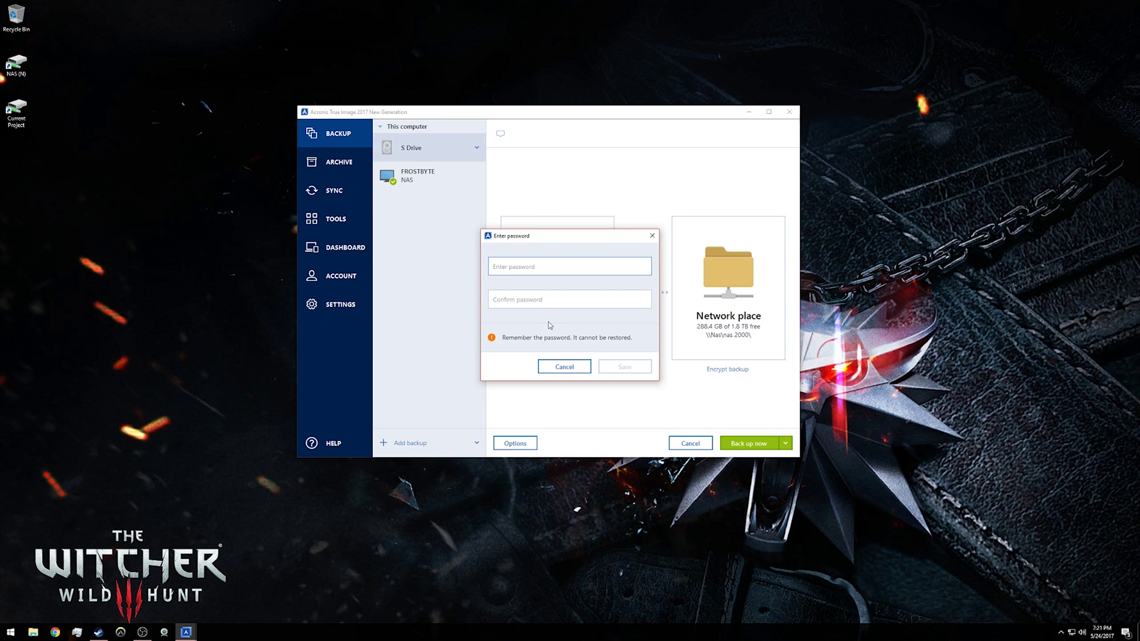
pyautogui.click(556, 367)
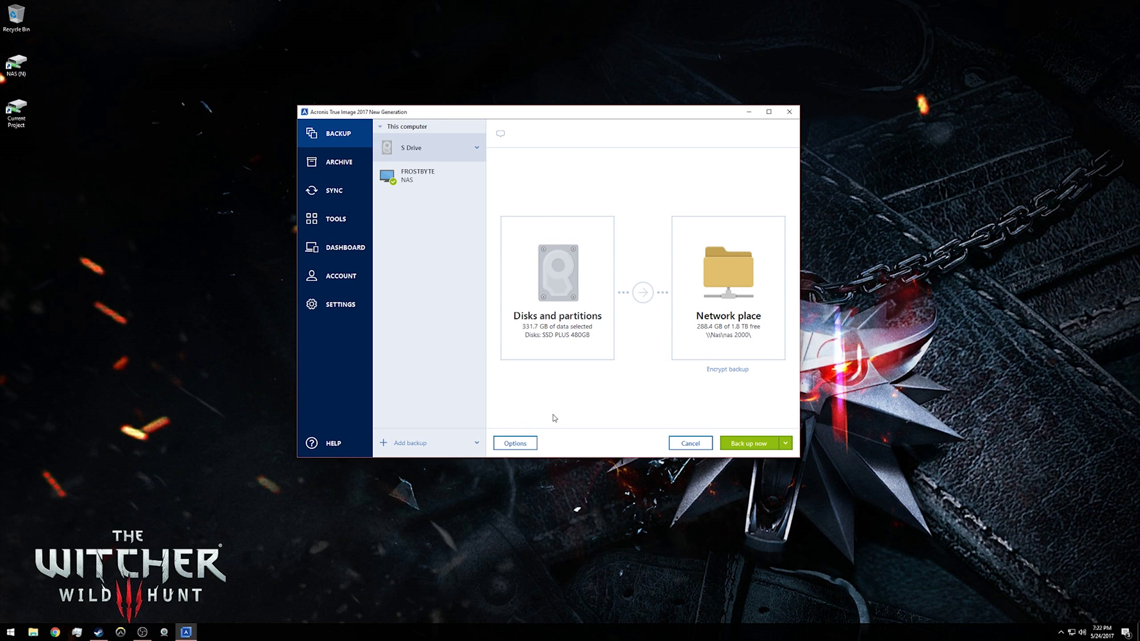
pyautogui.click(515, 444)
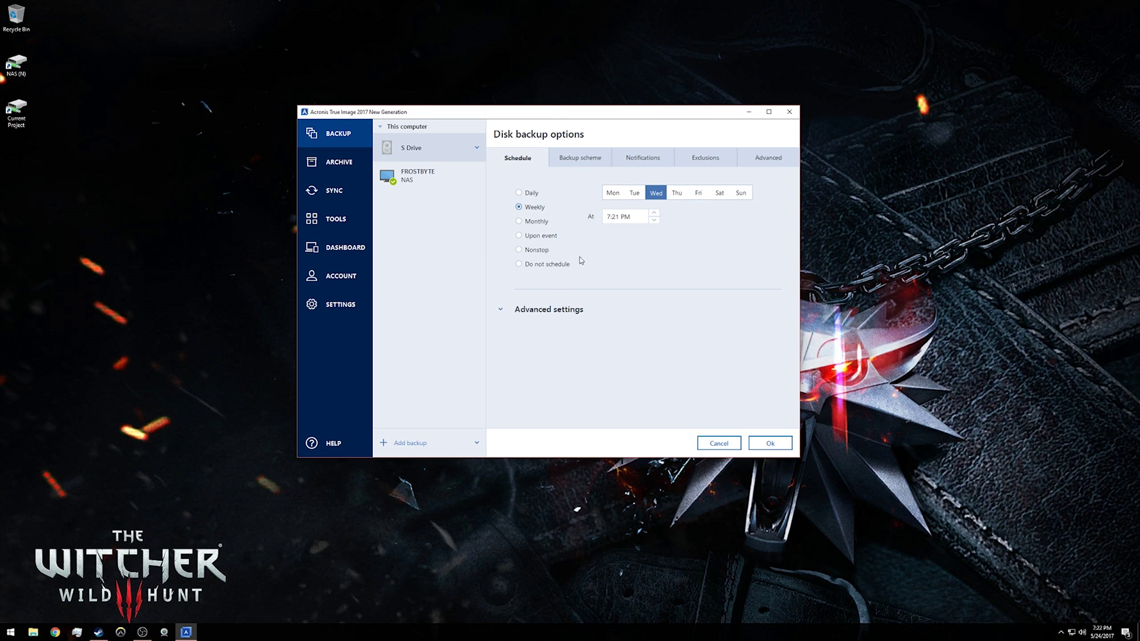
pyautogui.click(498, 312)
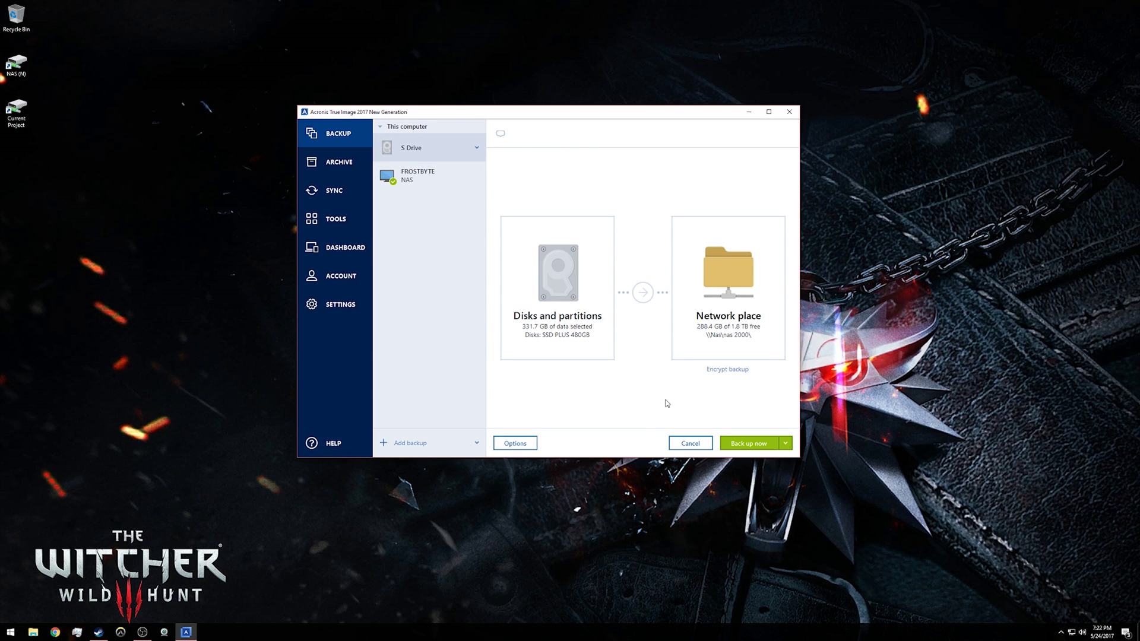
pyautogui.click(787, 446)
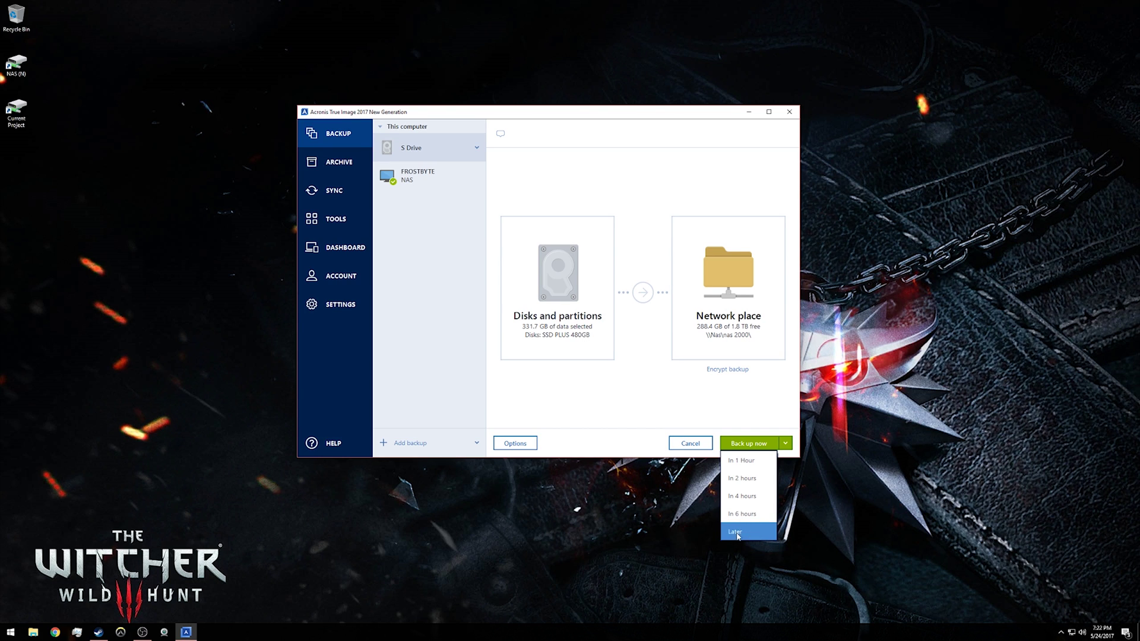
pyautogui.click(622, 399)
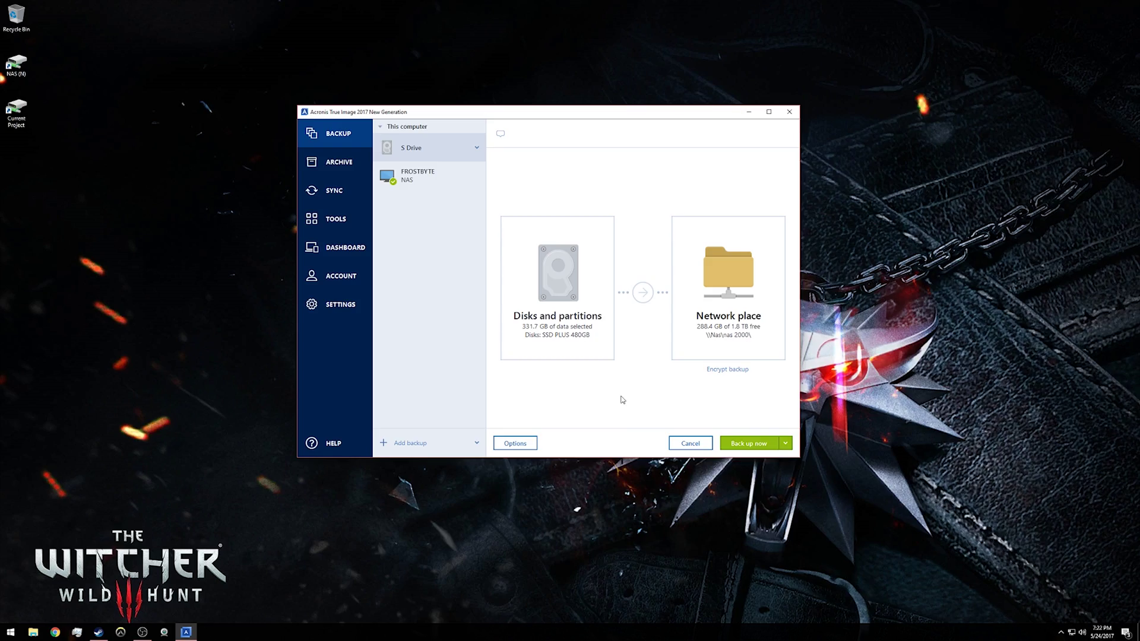